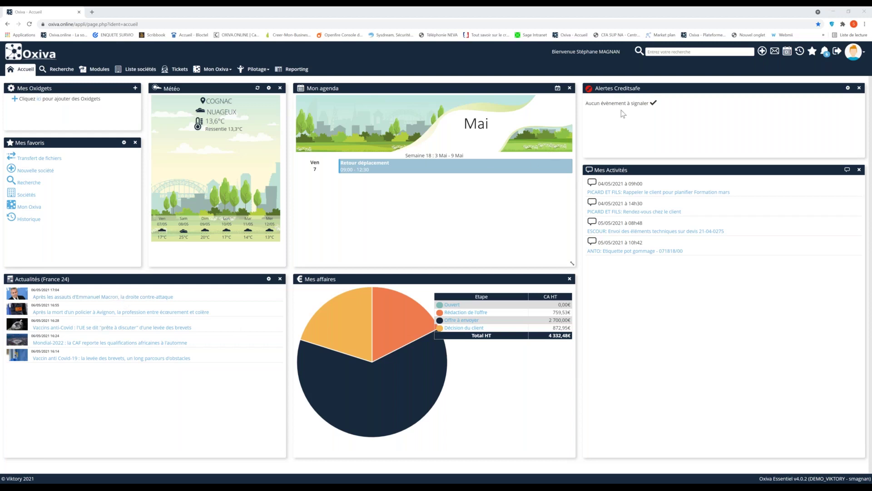
- Start a new company record by choosing Société from the header's + menu
left_click(763, 52)
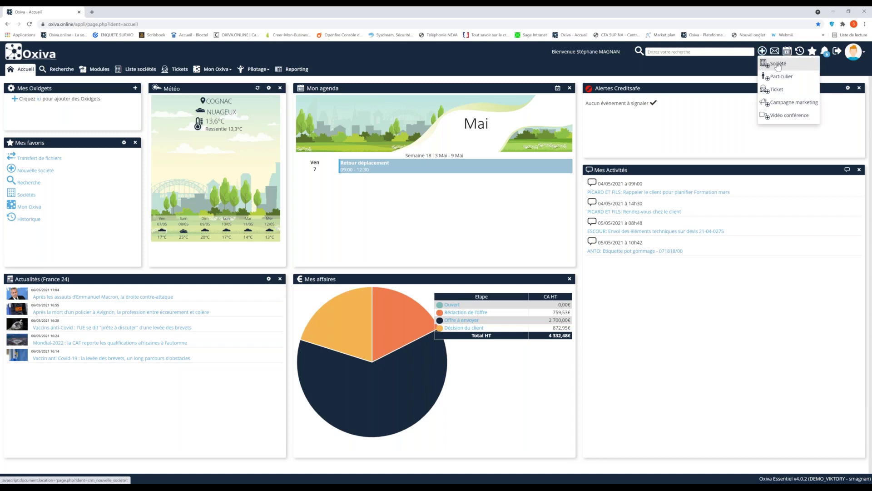
left_click(777, 66)
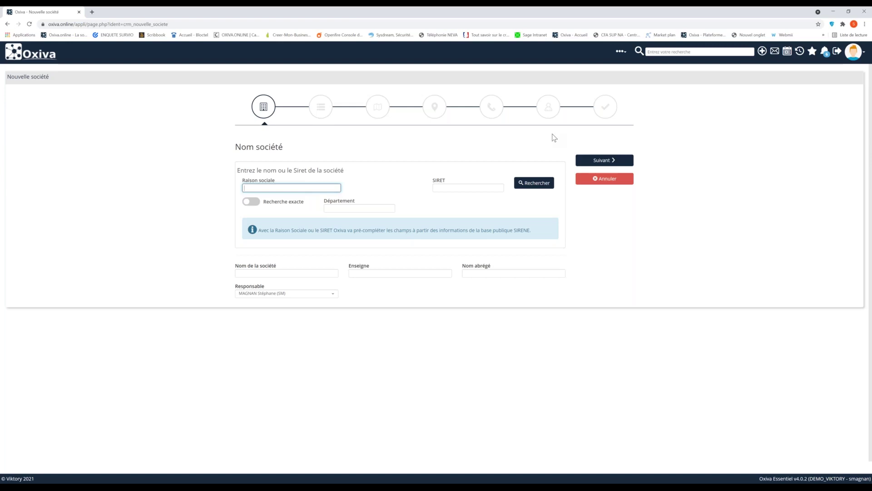
- Enter 'vikto' in the Raison sociale company name search field
left_click(452, 190)
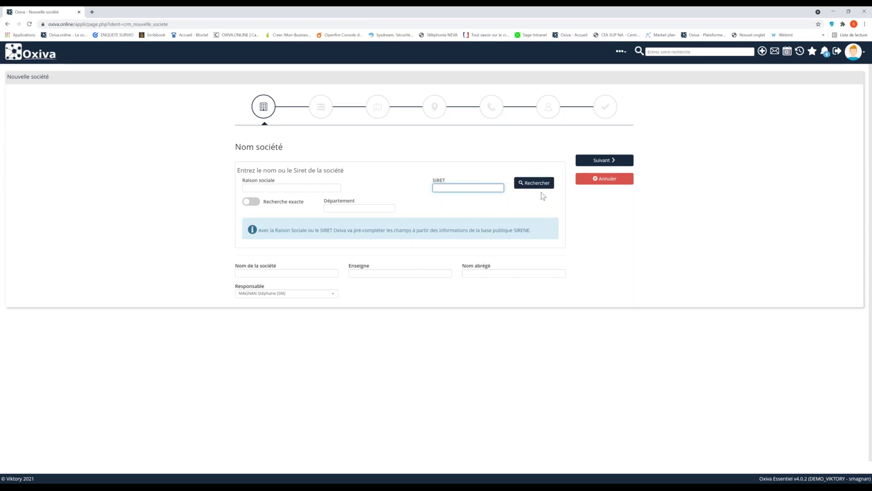
left_click(329, 187)
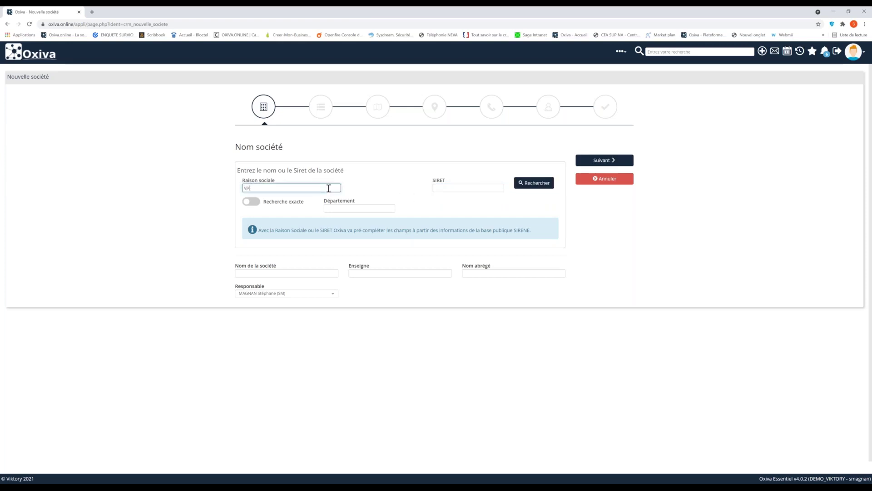
type("viktory")
- Search the SIRENE base for viktory and highlight the COGNAC VIKTORY result
left_click(543, 191)
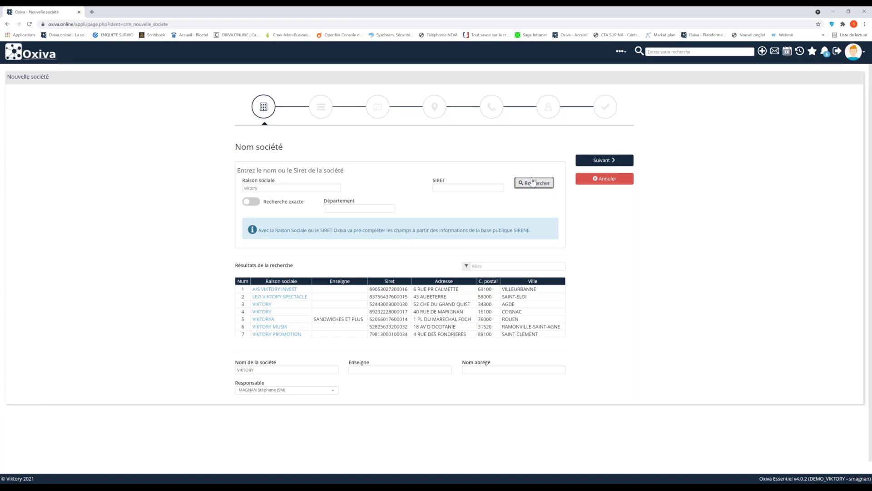
left_click(334, 209)
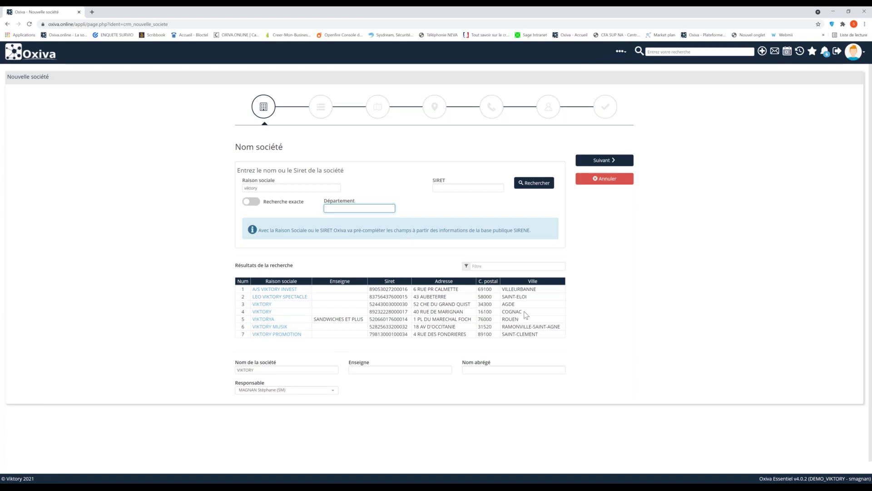
left_click_drag(527, 312, 240, 313)
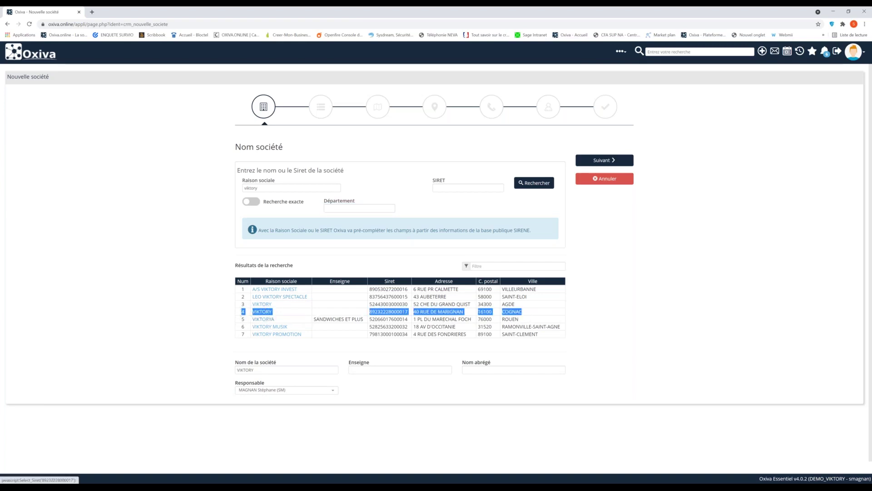
- Pick the COGNAC VIKTORY result in row 4 and confirm the short name reads VIKTORY
left_click(254, 317)
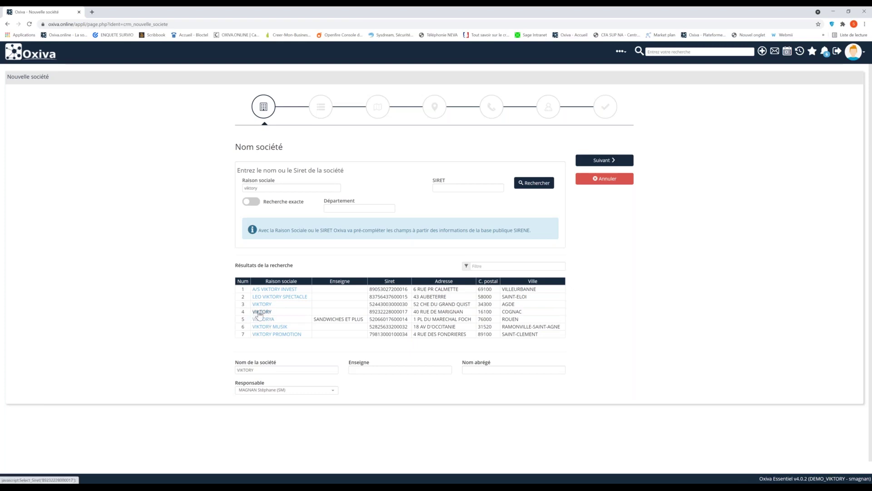
left_click(259, 312)
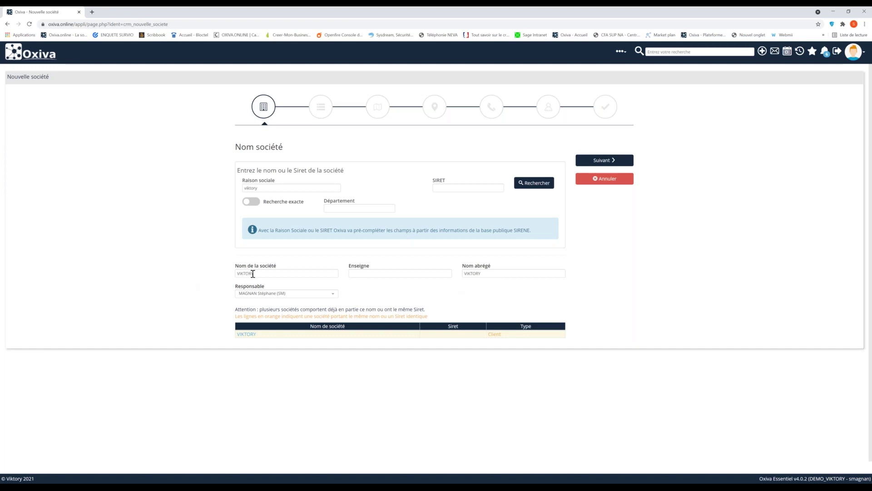
double_click(487, 275)
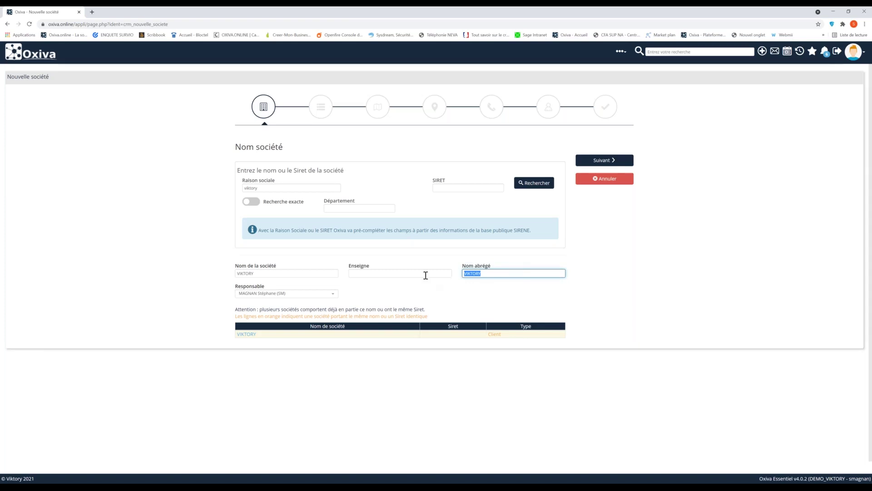
left_click(425, 276)
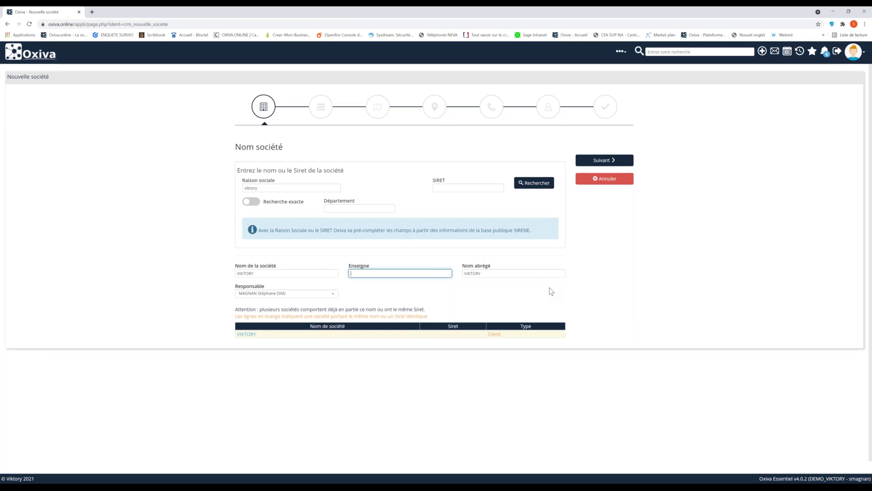
left_click(477, 189)
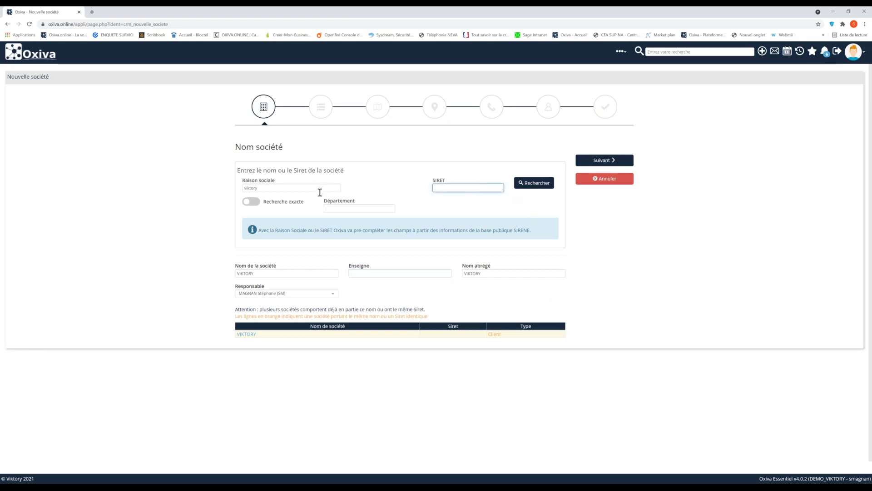
double_click(280, 188)
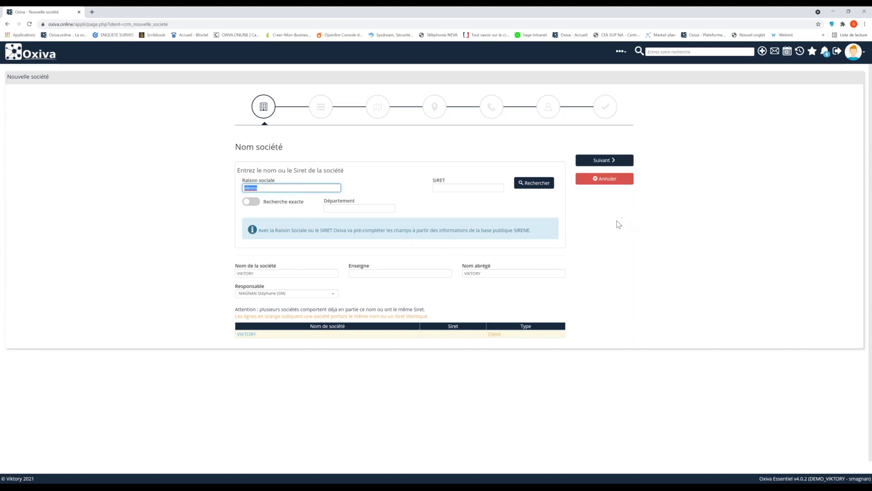
left_click(489, 274)
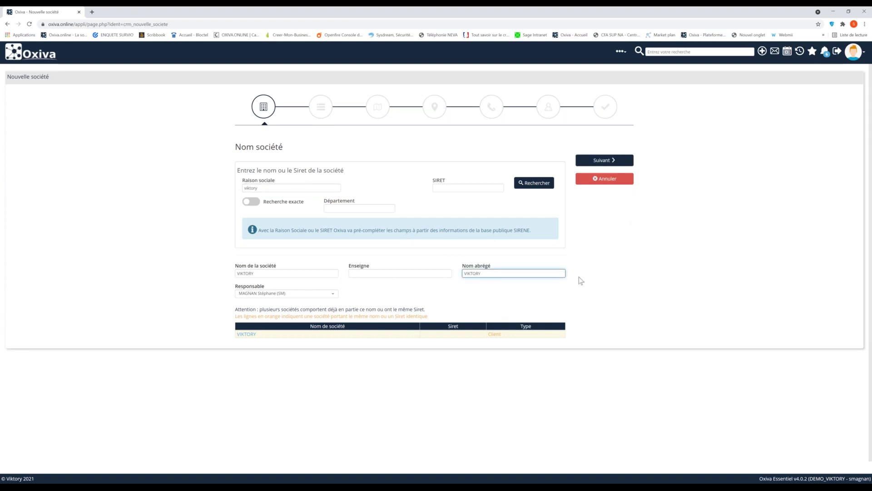
- Set the company type to Fournisseur, category PME and employees to 20 à 49 salariés
left_click(608, 163)
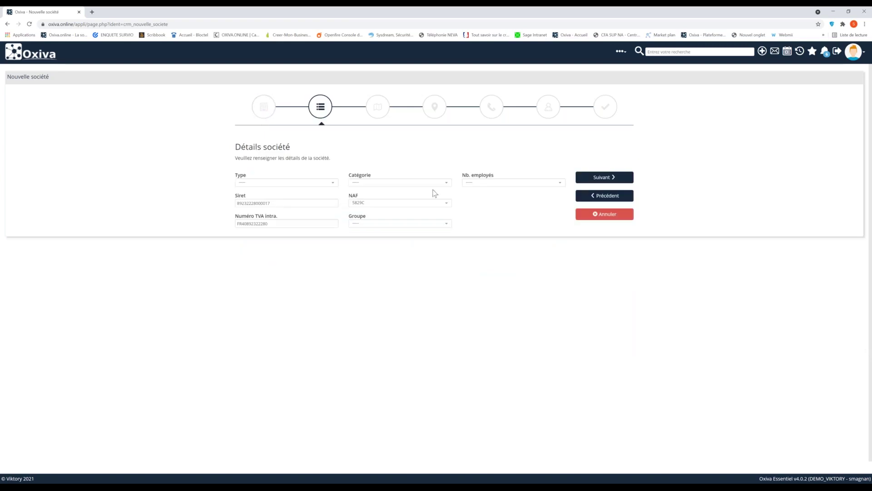
left_click(310, 188)
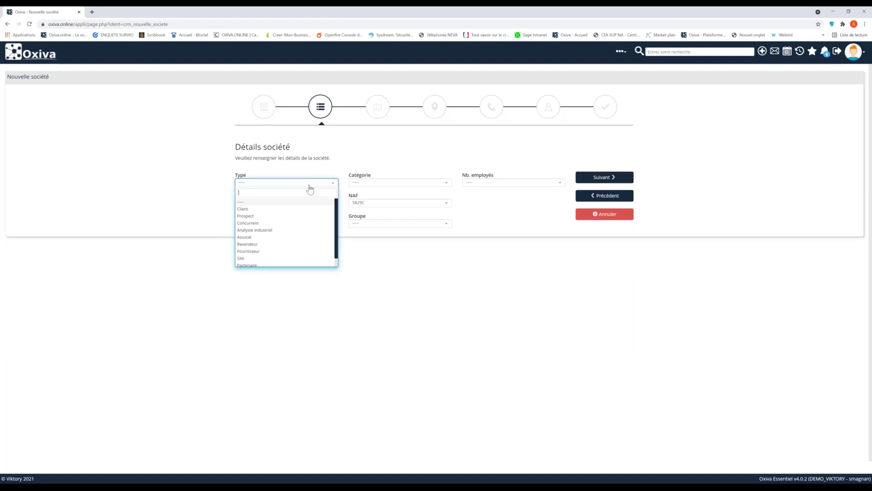
left_click(267, 253)
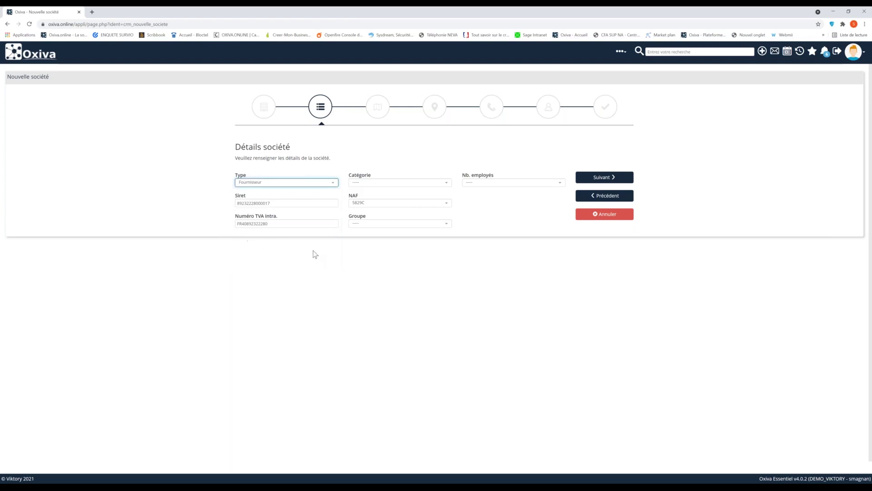
left_click(422, 187)
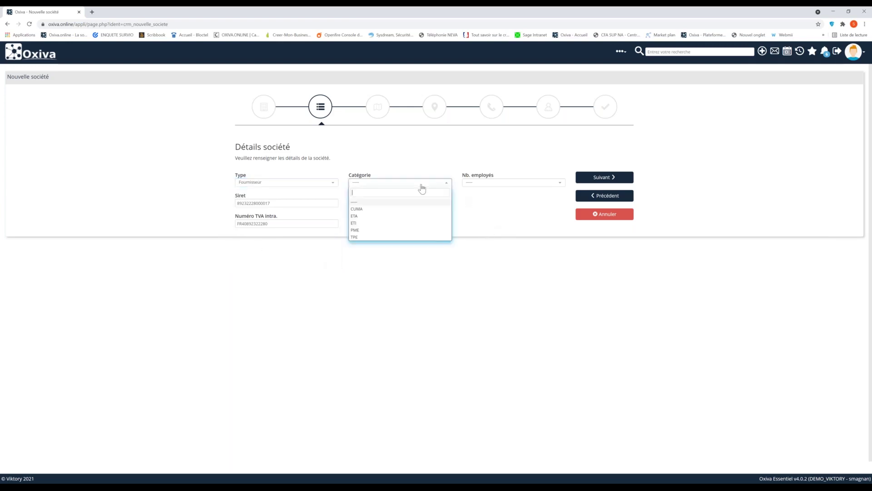
left_click(373, 231)
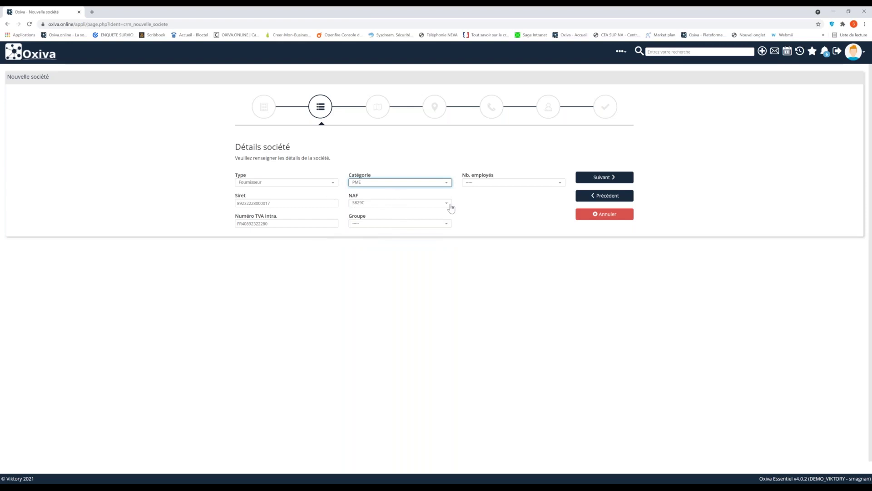
left_click(482, 183)
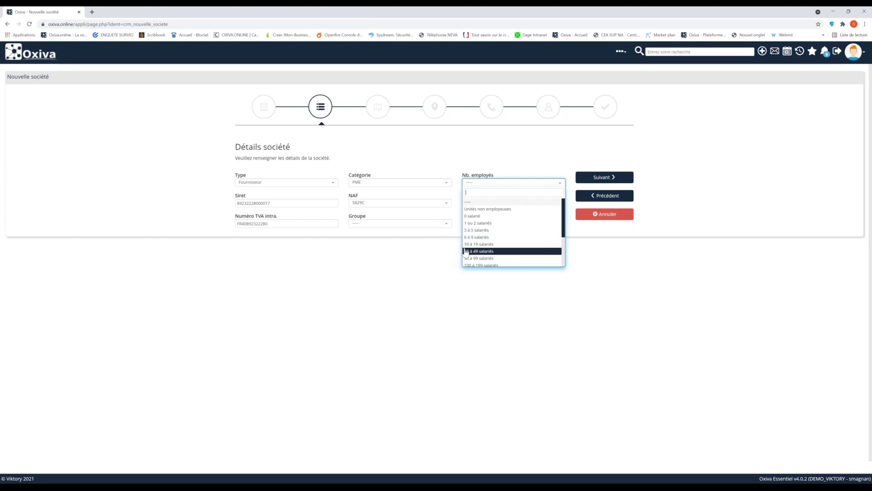
left_click(465, 251)
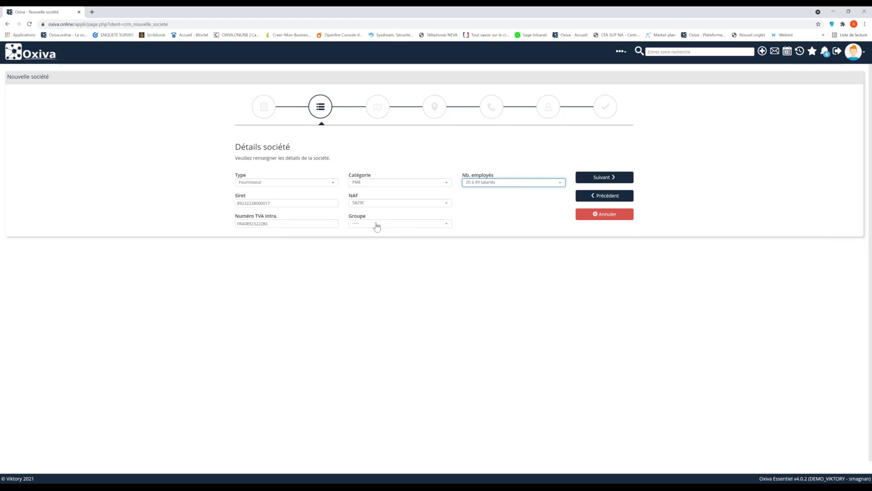
- Assign and then clear the ANTO group, leaving the company without a group, and continue
left_click(376, 225)
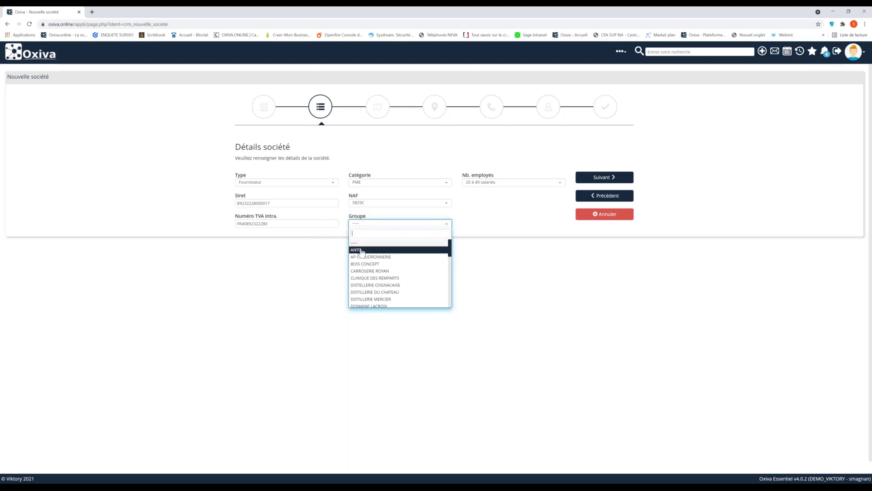
left_click(362, 251)
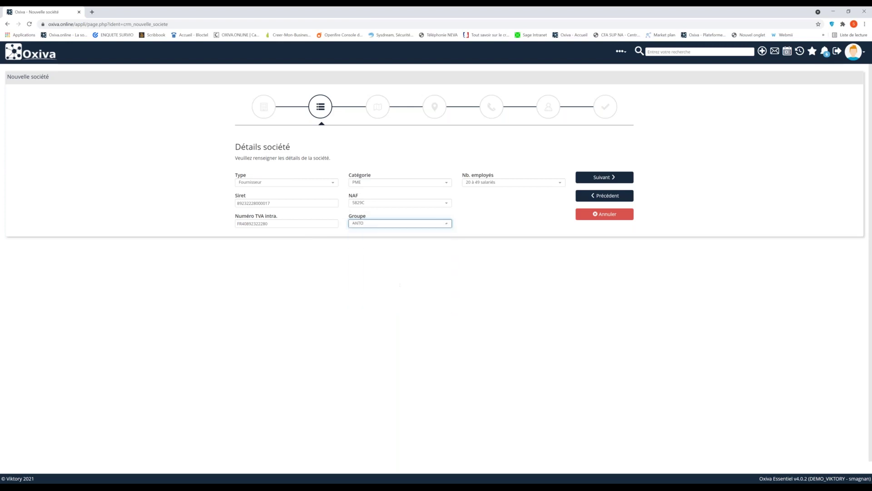
left_click(381, 223)
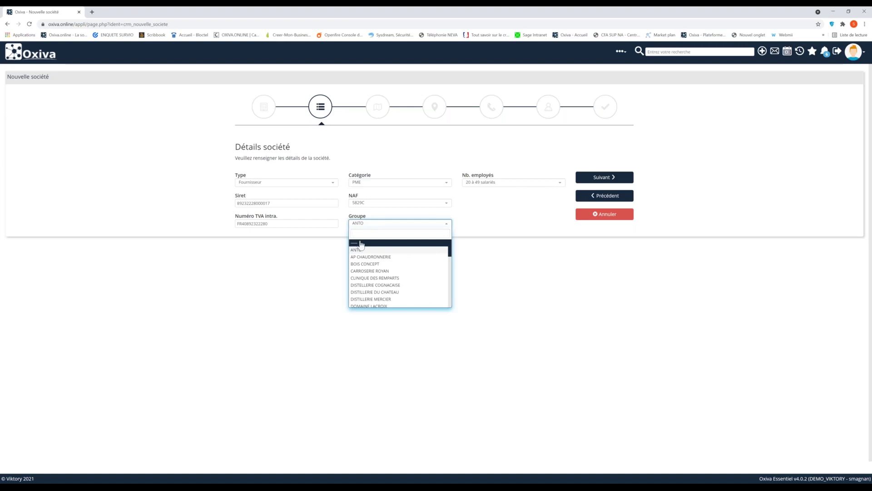
left_click(361, 243)
left_click(625, 178)
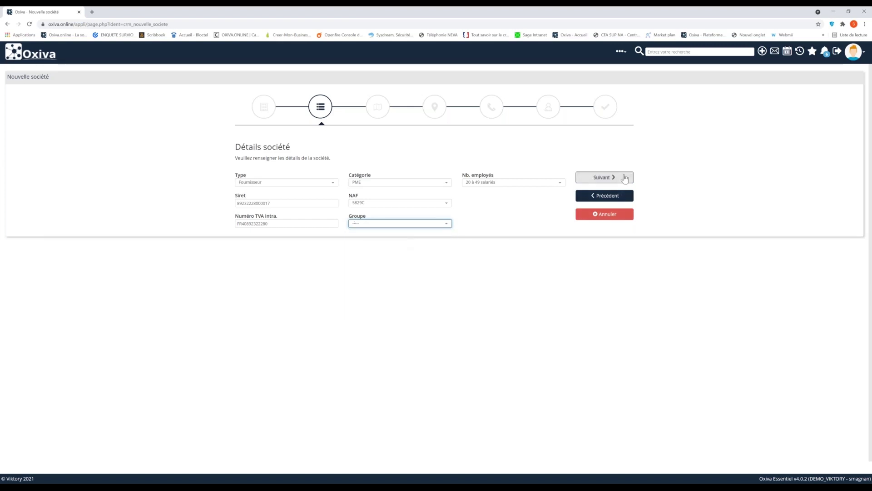
left_click(625, 178)
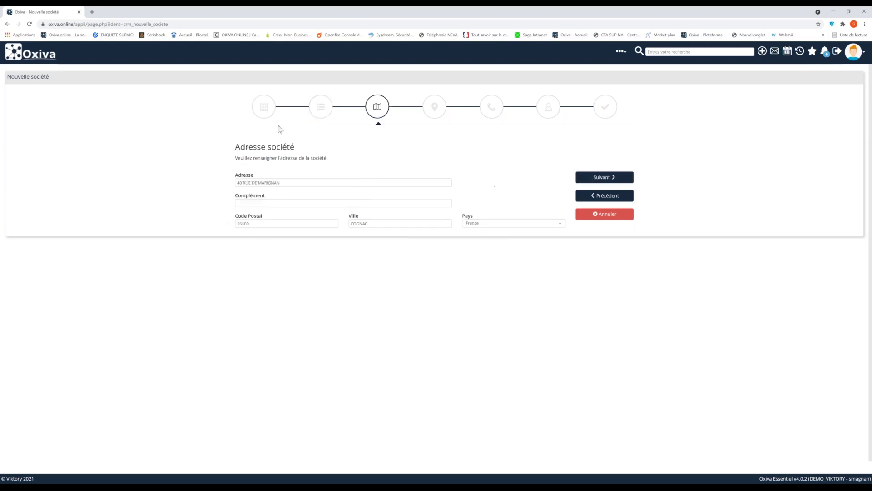
- Accept the Cognac address, zoom and recentre the geocoding map, and select the 96.97/100 score
left_click(611, 180)
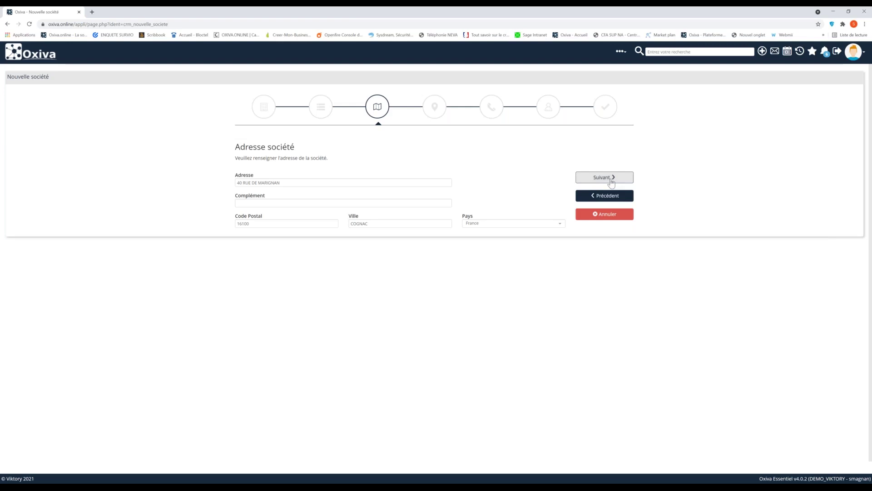
left_click(612, 181)
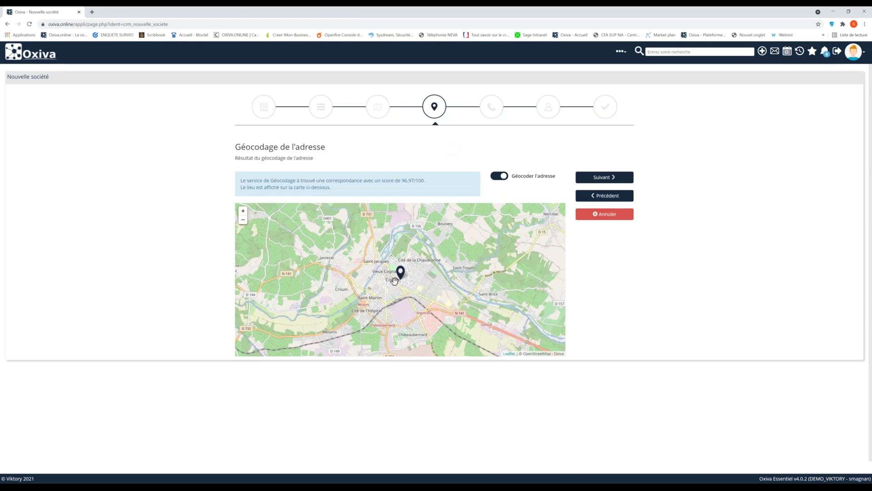
scroll(394, 281, "up", 4)
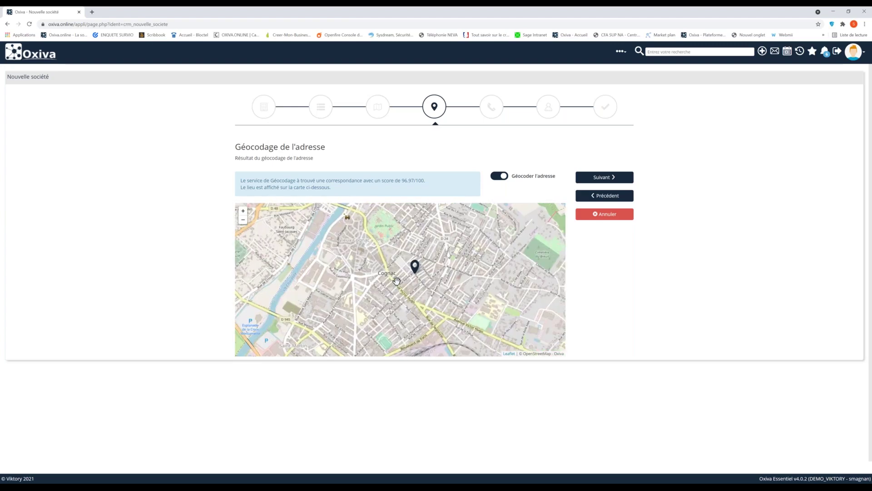
scroll(404, 280, "up", 3)
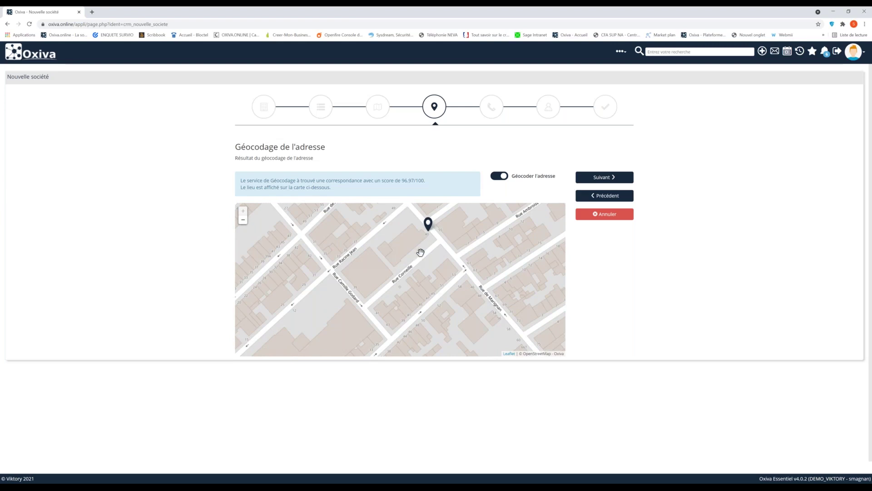
left_click_drag(418, 252, 422, 264)
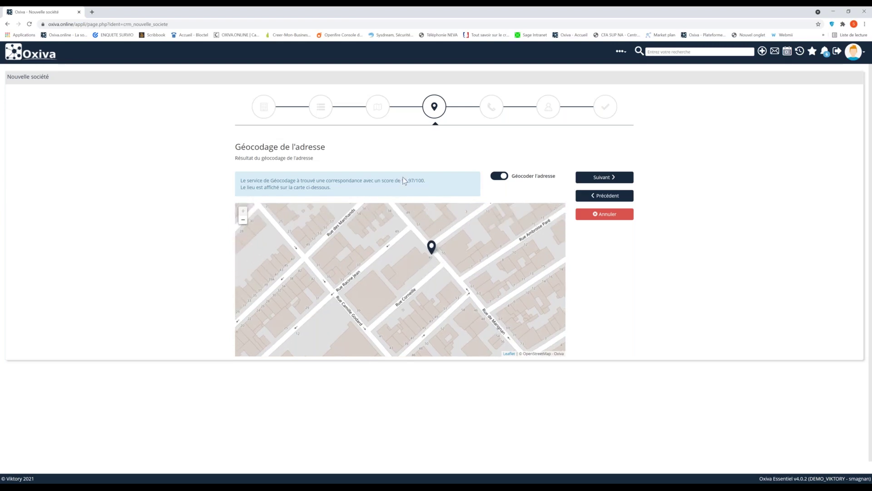
left_click_drag(401, 180, 425, 181)
- Enter the company's phone number on the phone details step
left_click(603, 177)
left_click(292, 182)
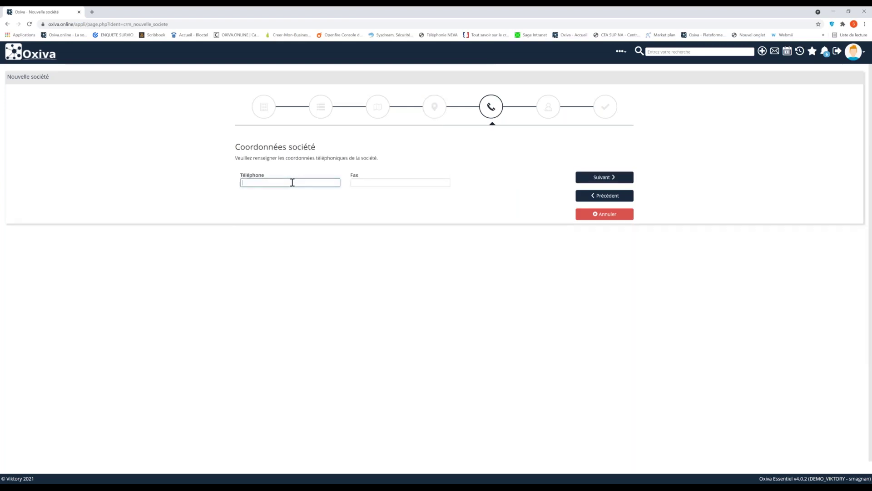
- Set the contact's civility to M., leave Fonction unchosen, and reach the Terminé step
left_click(606, 181)
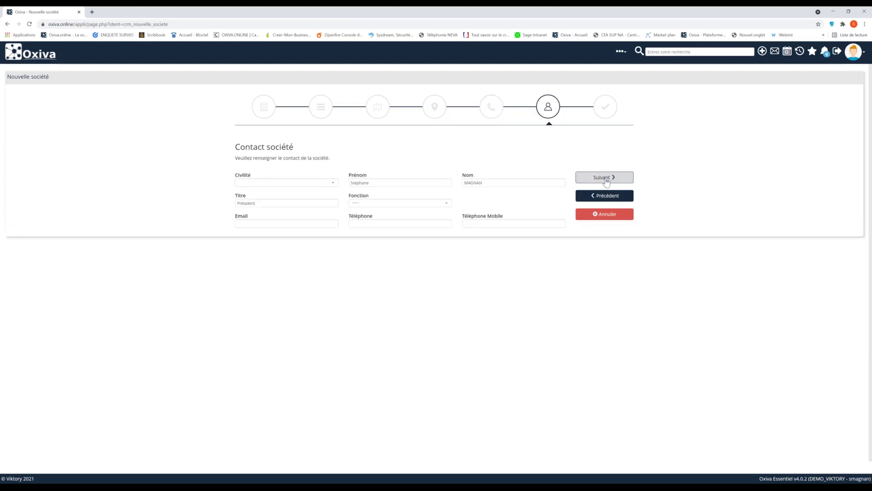
left_click(333, 185)
left_click(285, 205)
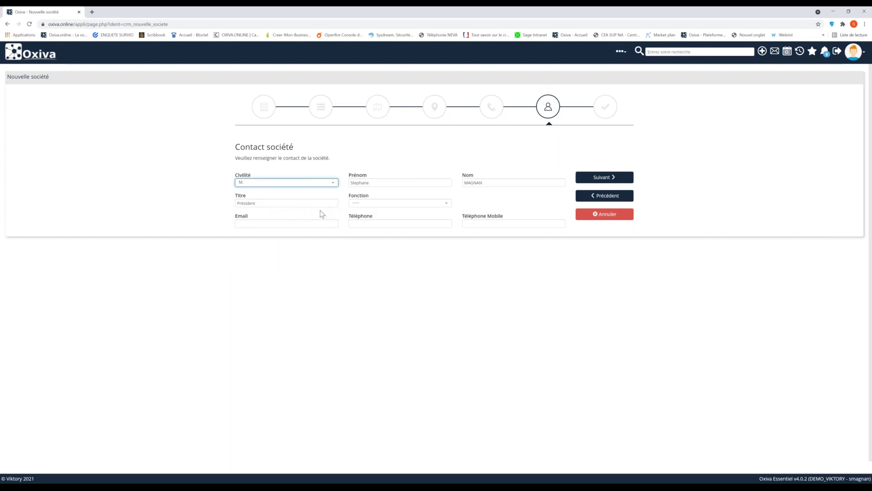
left_click(371, 208)
left_click(371, 209)
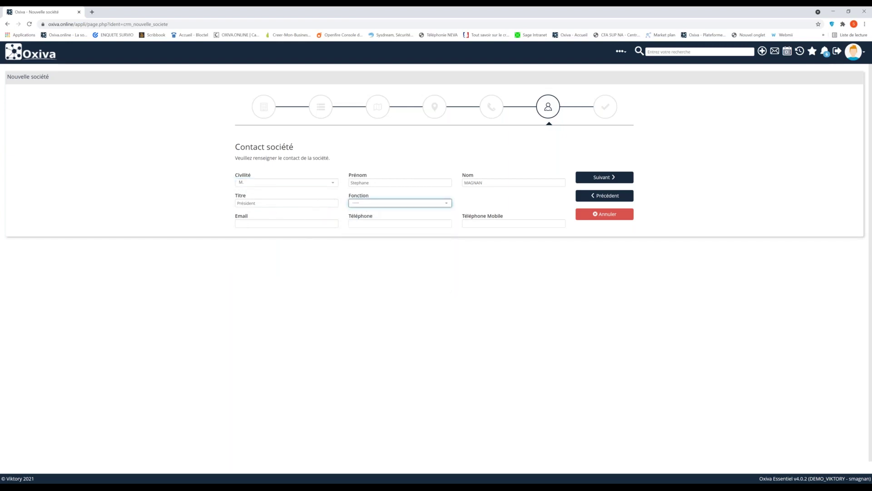
left_click(272, 221)
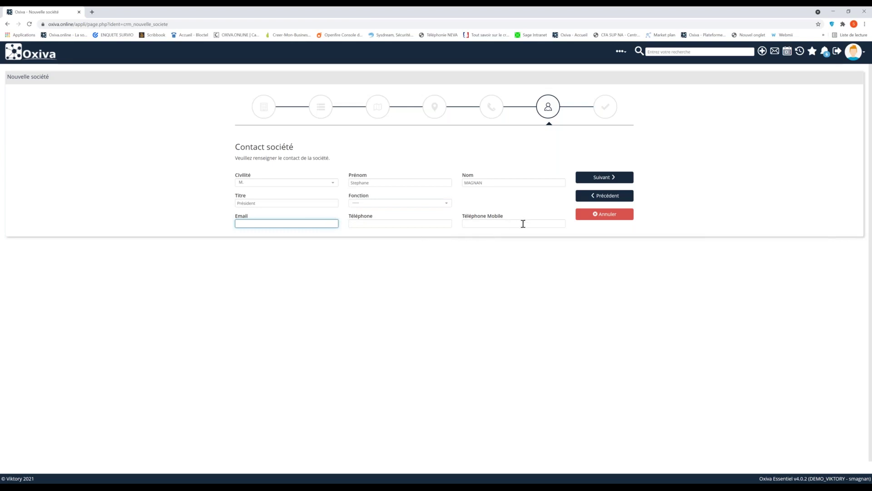
left_click(604, 178)
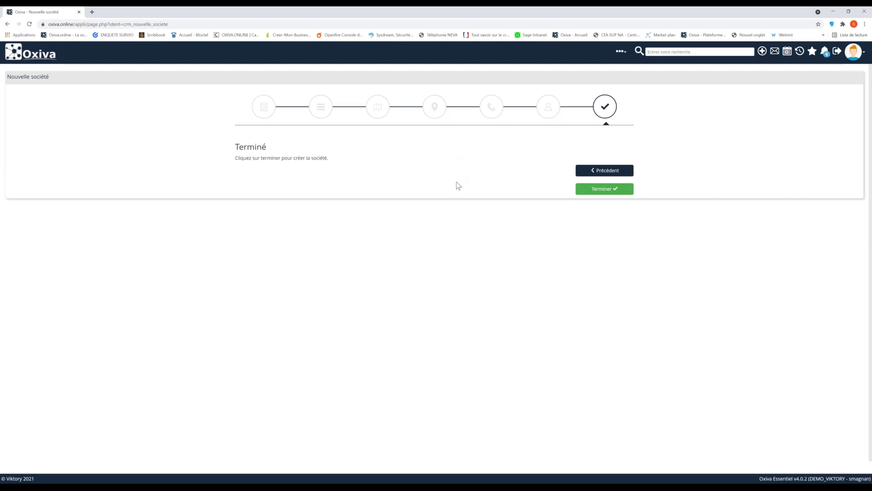
- Create the company, check its Fournisseur type, and search the CRM for 'Viktory'
left_click(584, 191)
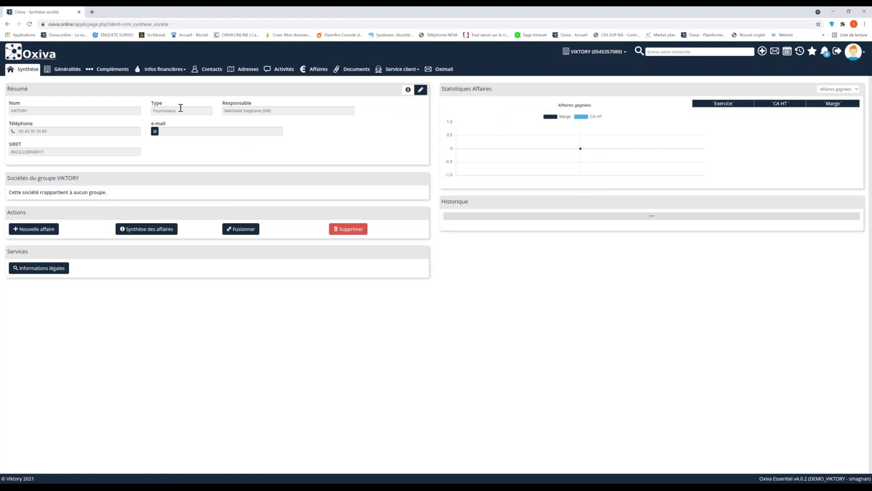
left_click_drag(181, 109, 139, 104)
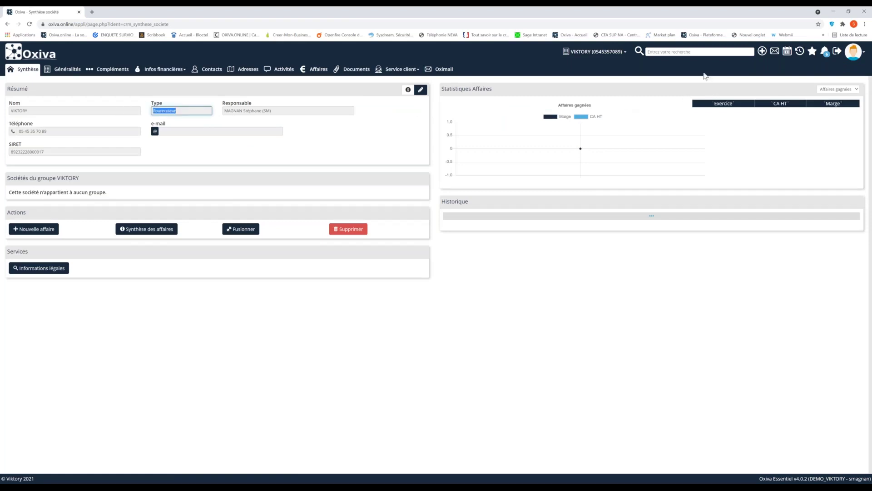
left_click(653, 52)
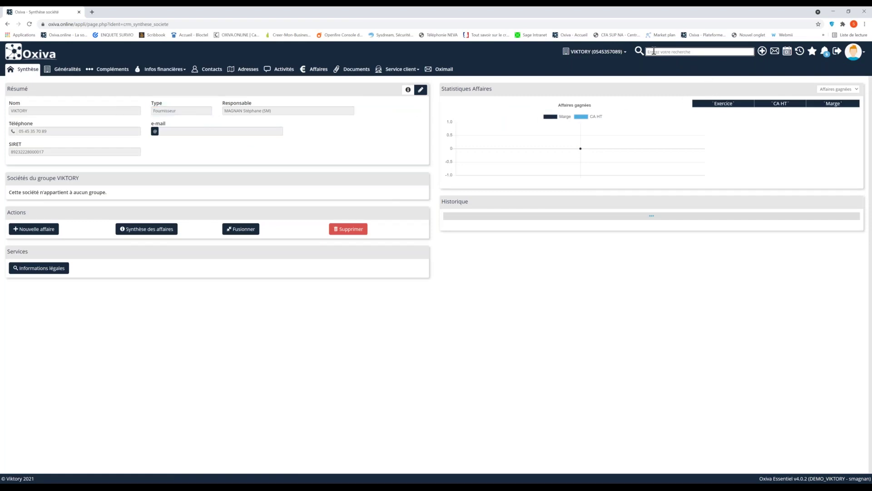
type("Viktory")
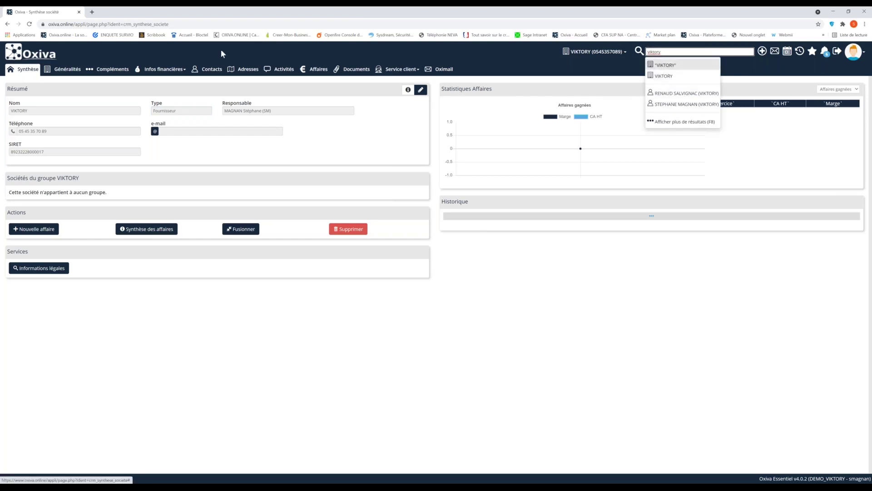
- Dismiss the search and browse the Généralités, Compléments, Contacts and Adresses tabs in turn
left_click(169, 91)
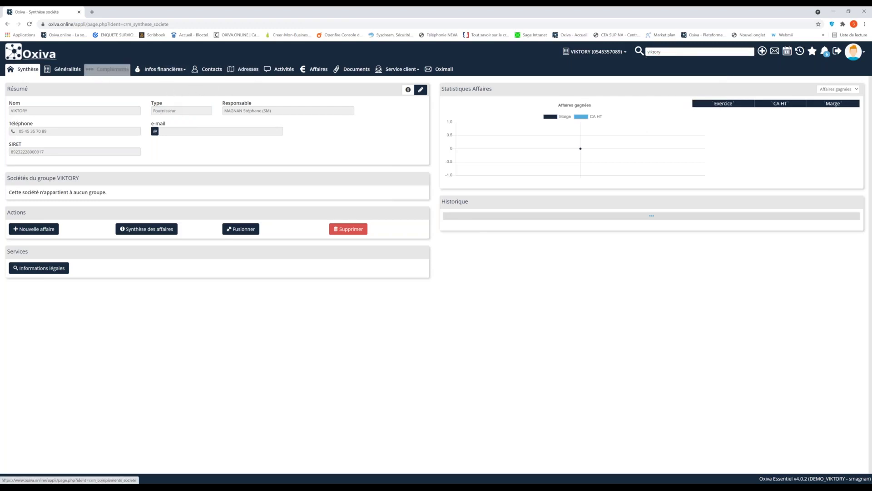
left_click(63, 74)
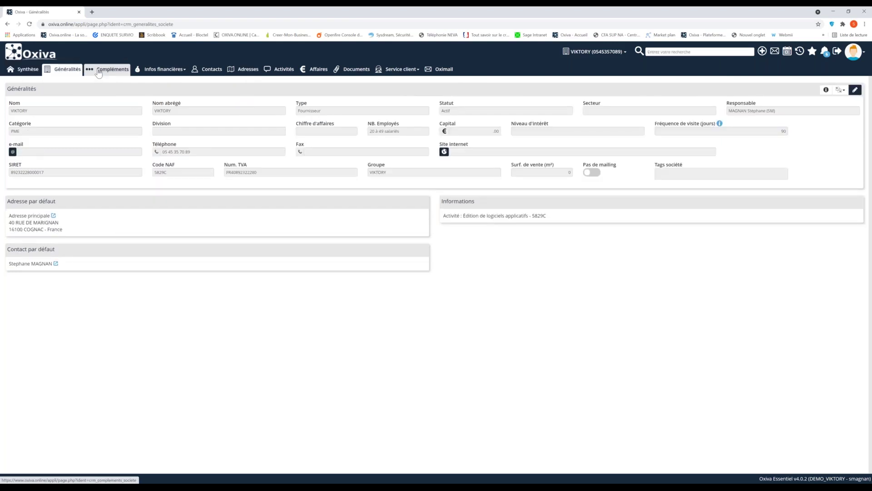
left_click(99, 72)
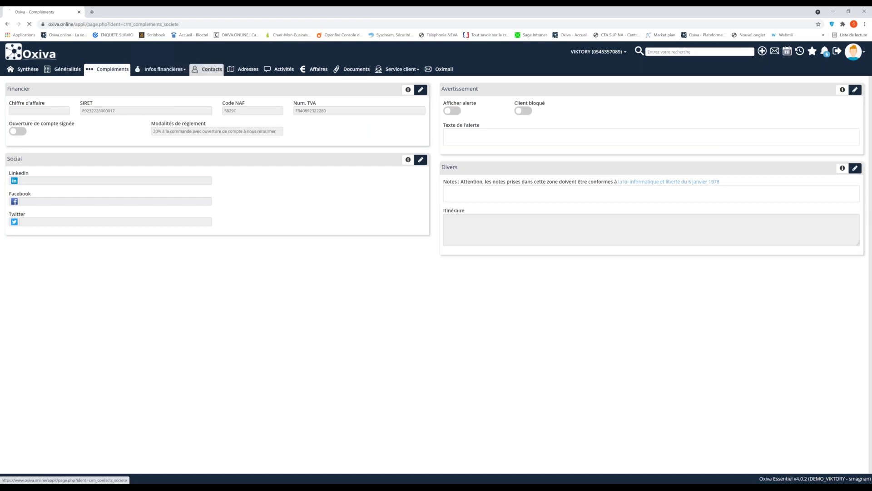
left_click(207, 69)
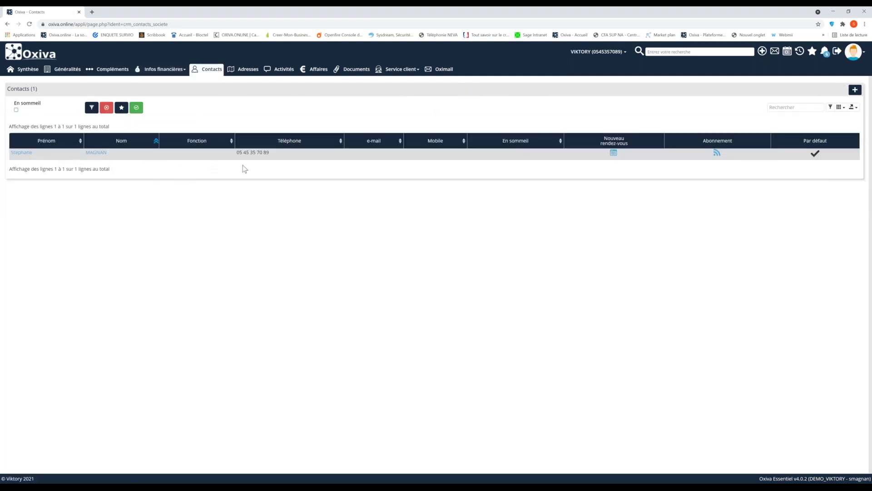
left_click(246, 69)
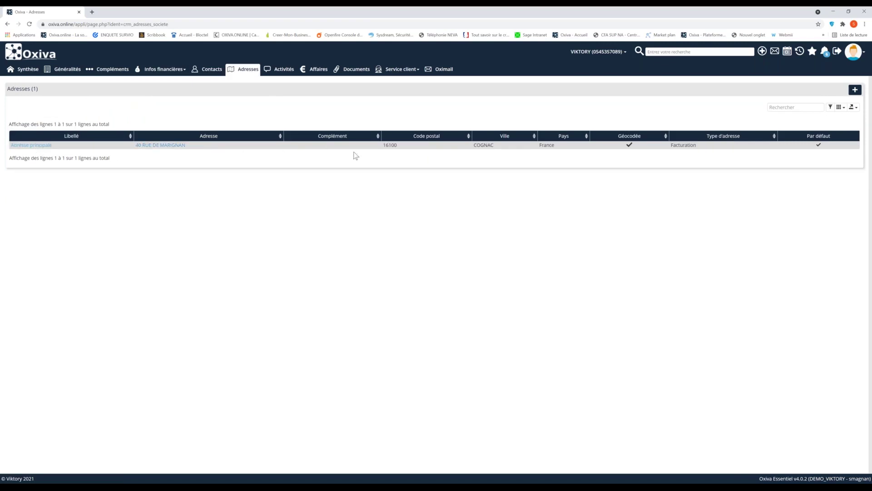
- Open the main Cognac billing address details, then return to the company's Synthèse
left_click(161, 146)
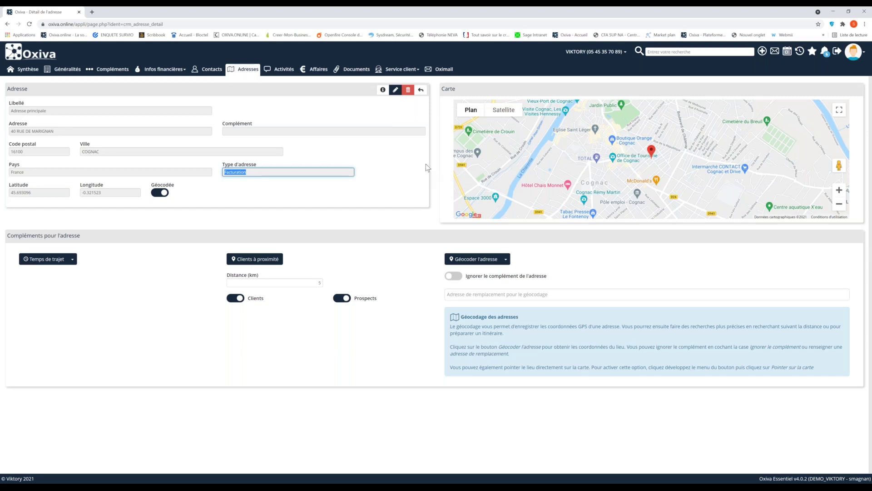
left_click(25, 71)
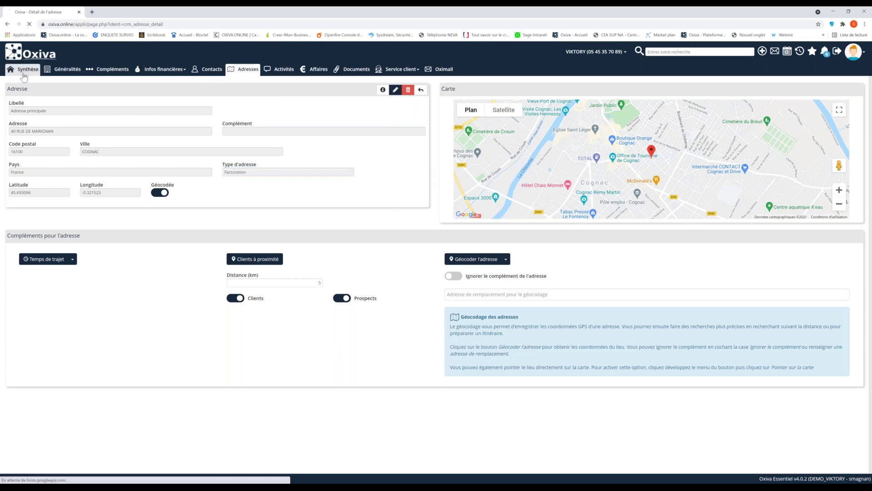